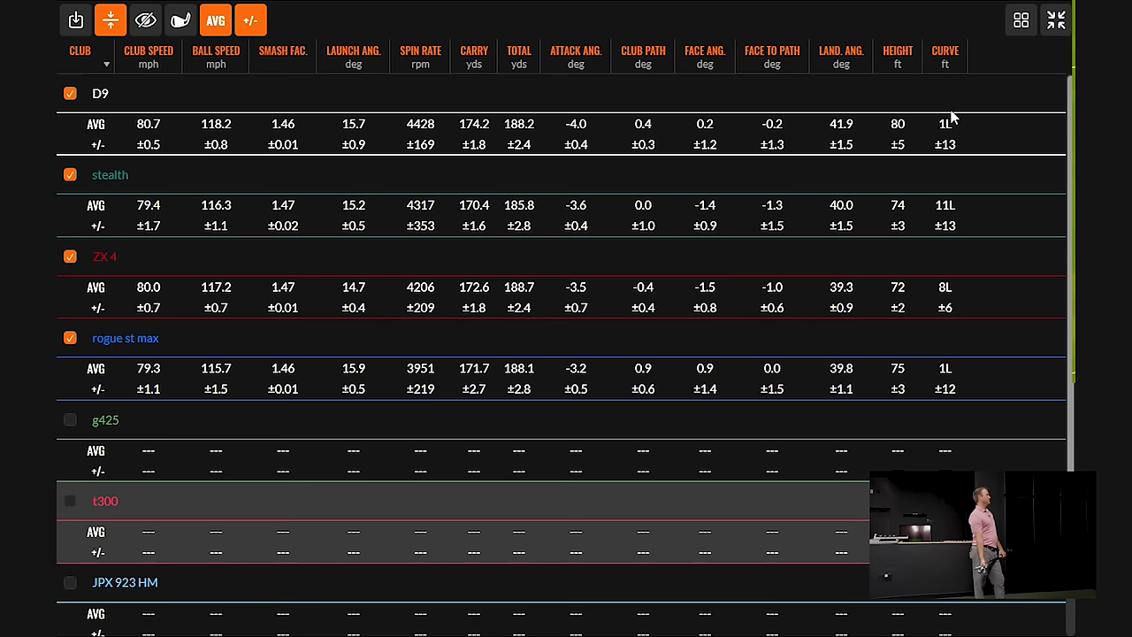
# Step: Open the dispersion view and select the rogue st max shot just left of the centre line beyond 170 yards
pyautogui.click(1019, 21)
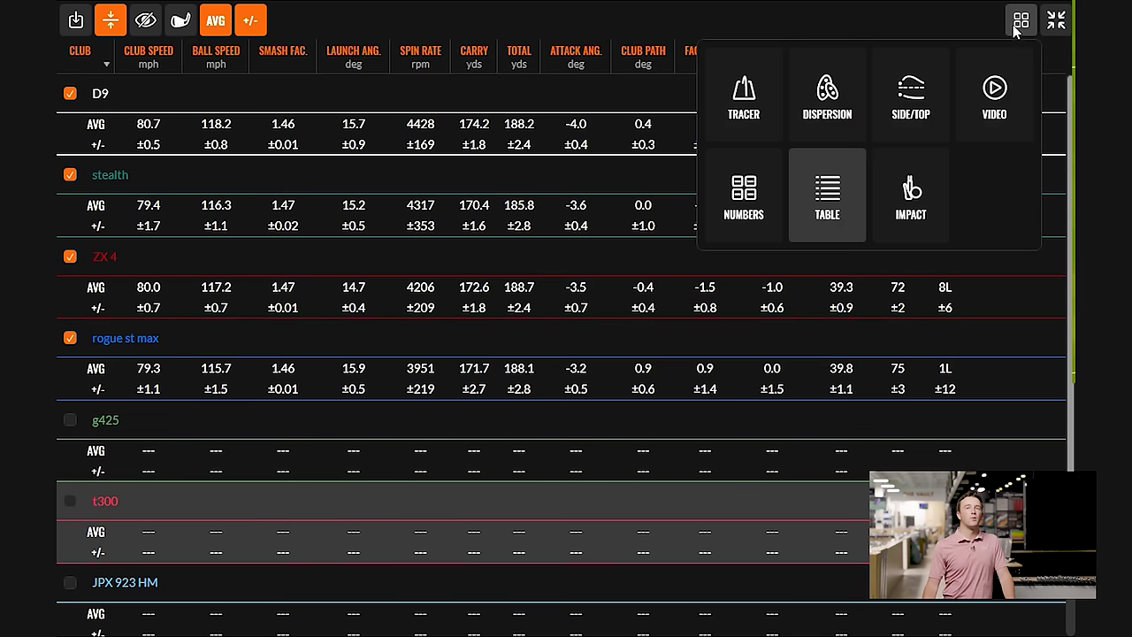
pyautogui.click(814, 118)
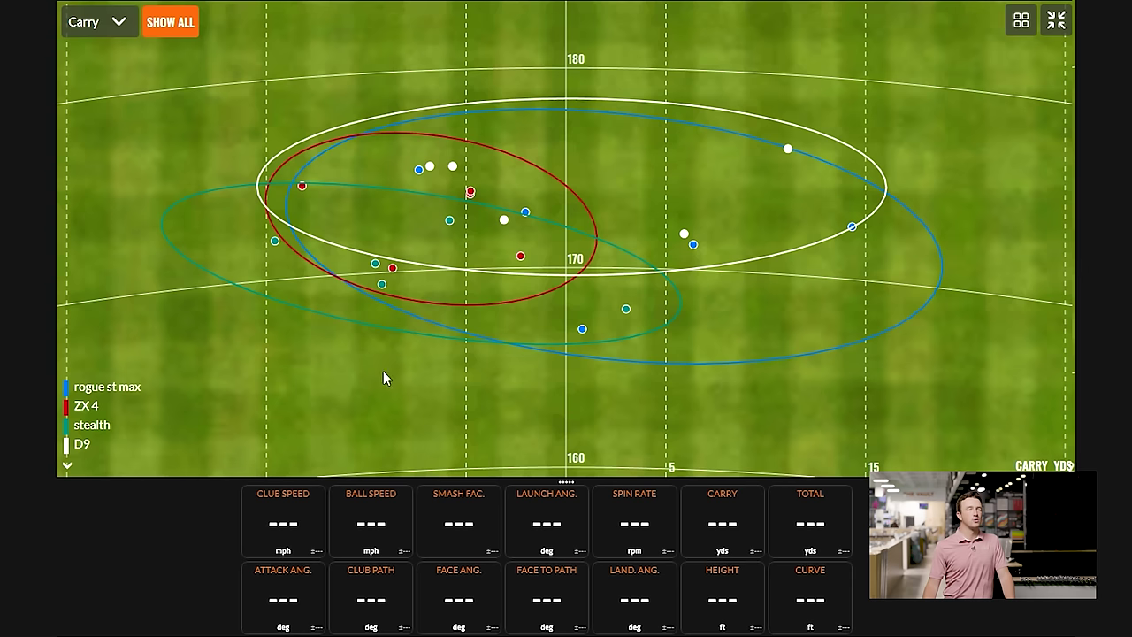
pyautogui.click(525, 215)
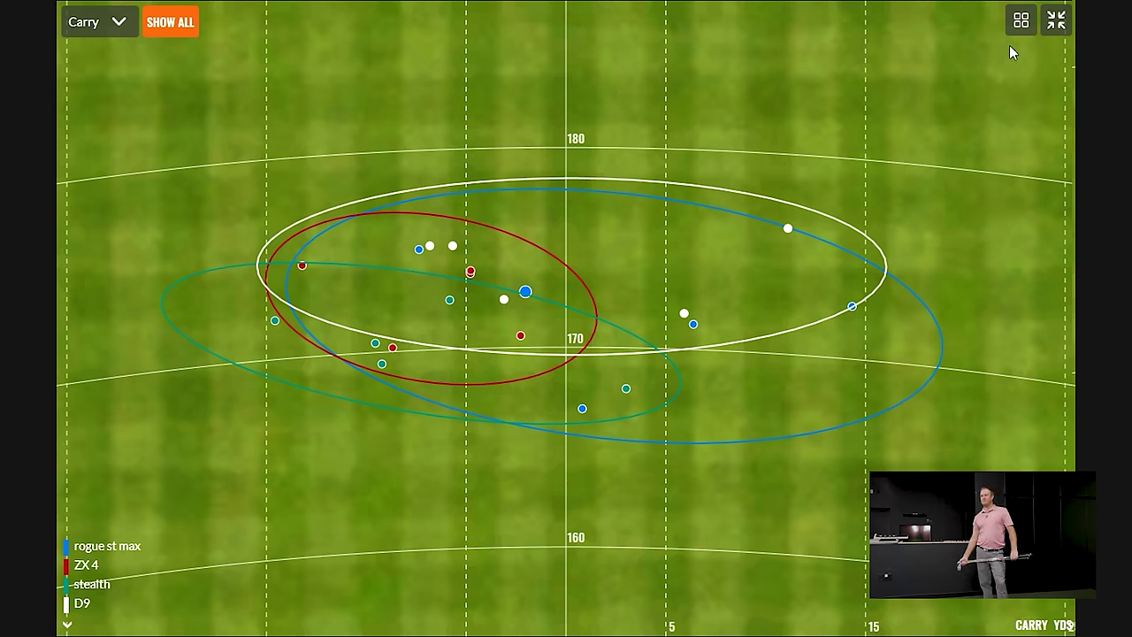
# Step: Return to the table view and look through the averages of all the tested clubs
pyautogui.click(1020, 20)
pyautogui.click(826, 187)
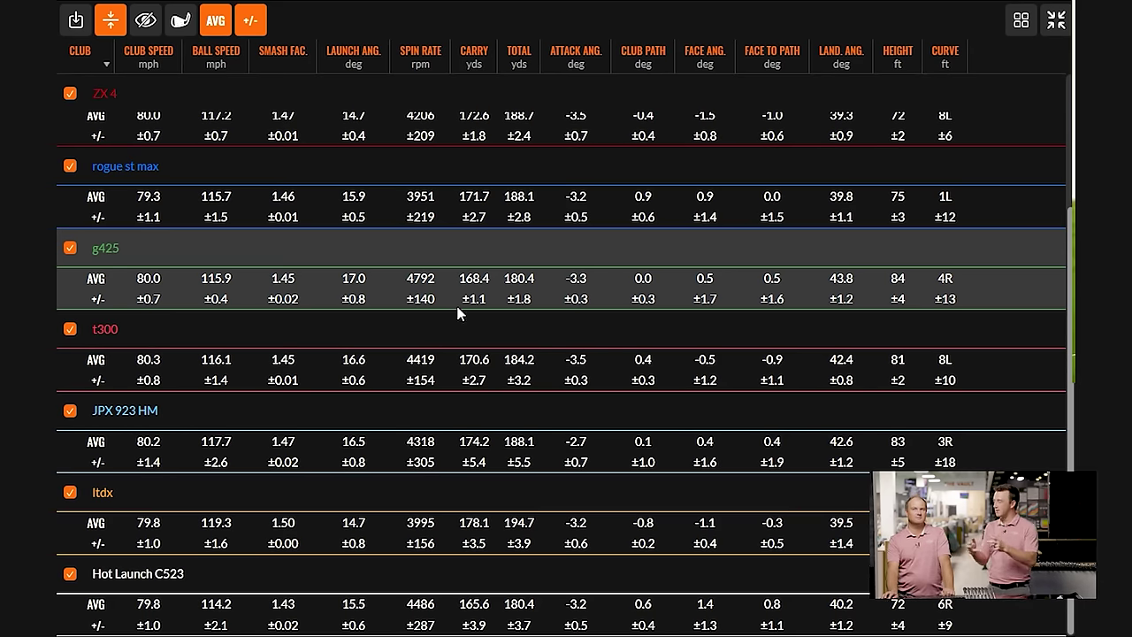
pyautogui.scroll(2, 969, 332)
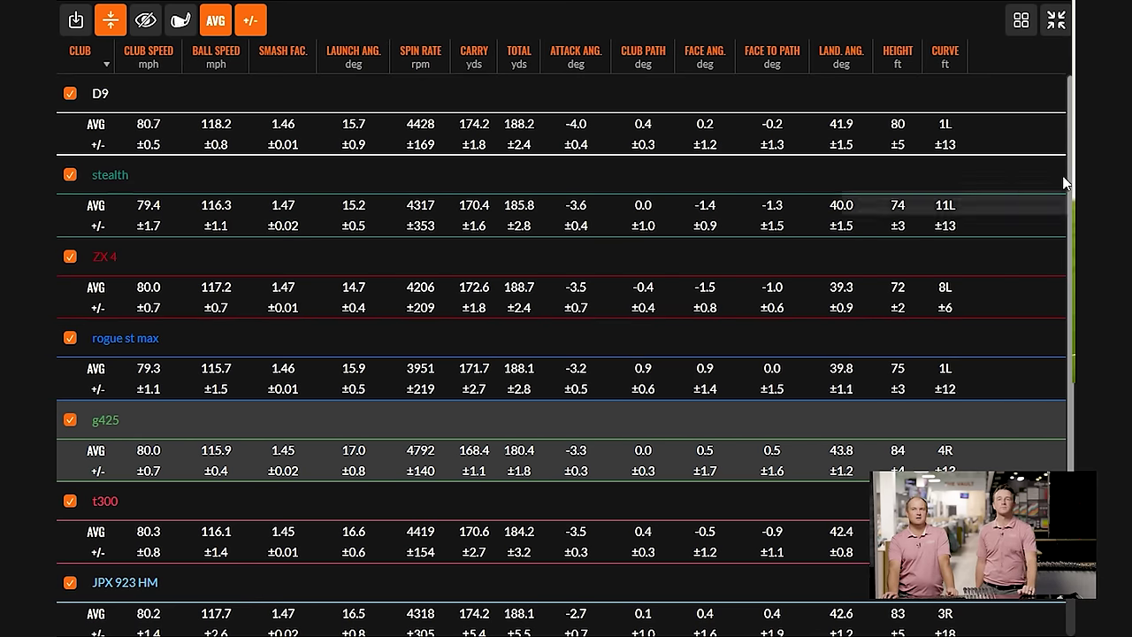
pyautogui.scroll(-1, 1067, 202)
pyautogui.scroll(1, 1067, 195)
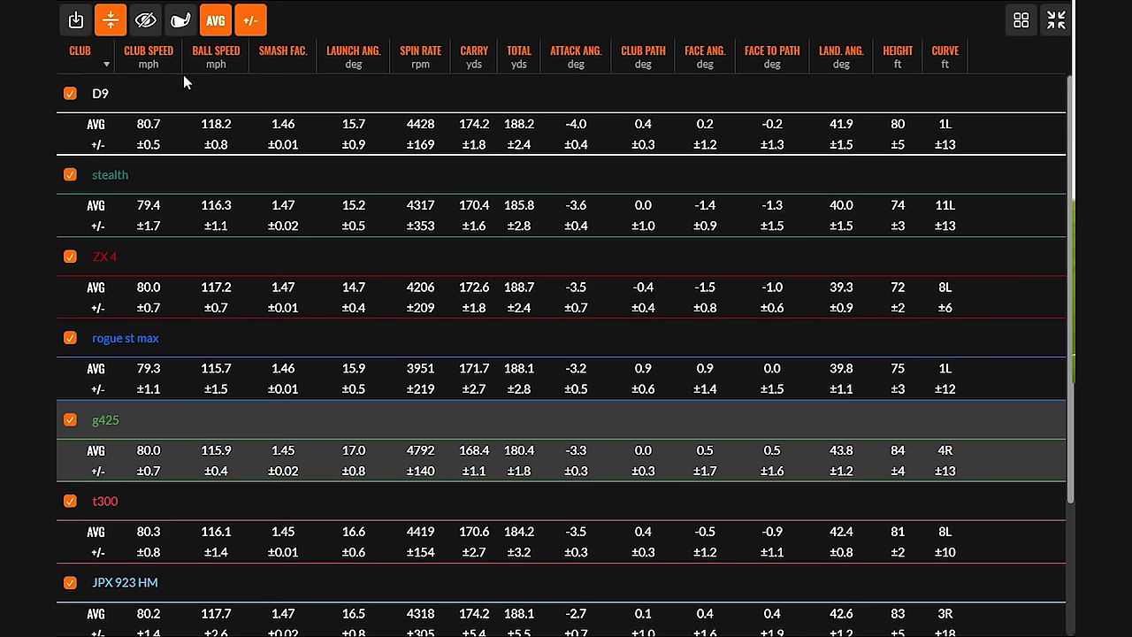
# Step: Sort the club table by ball speed, highest first, and re-sort it by smash factor, highest first
pyautogui.click(203, 60)
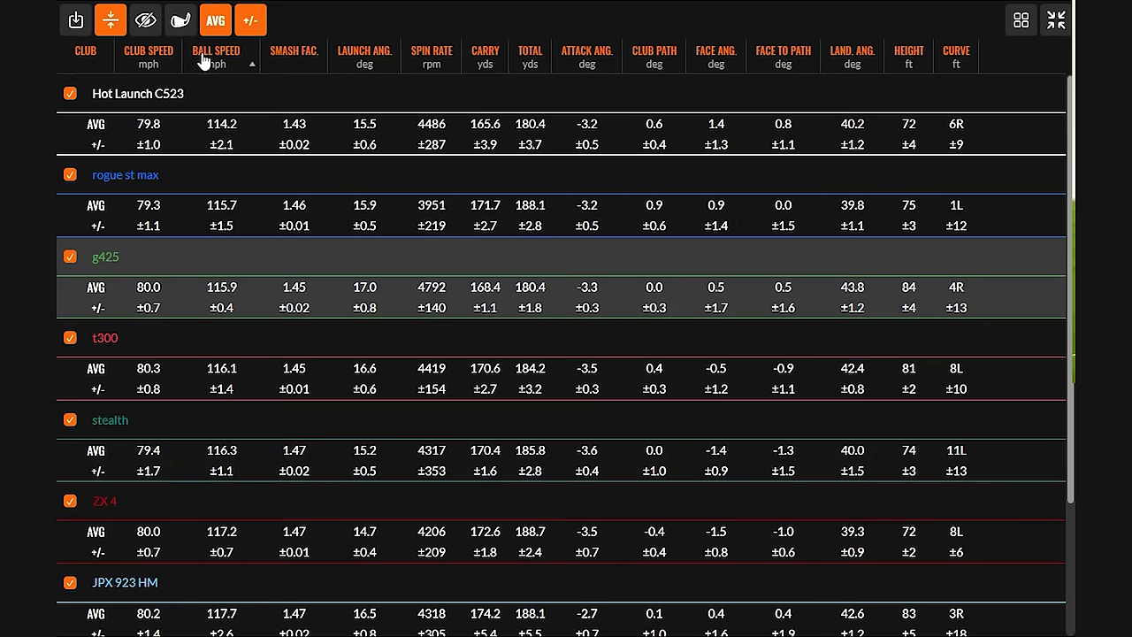
pyautogui.click(203, 60)
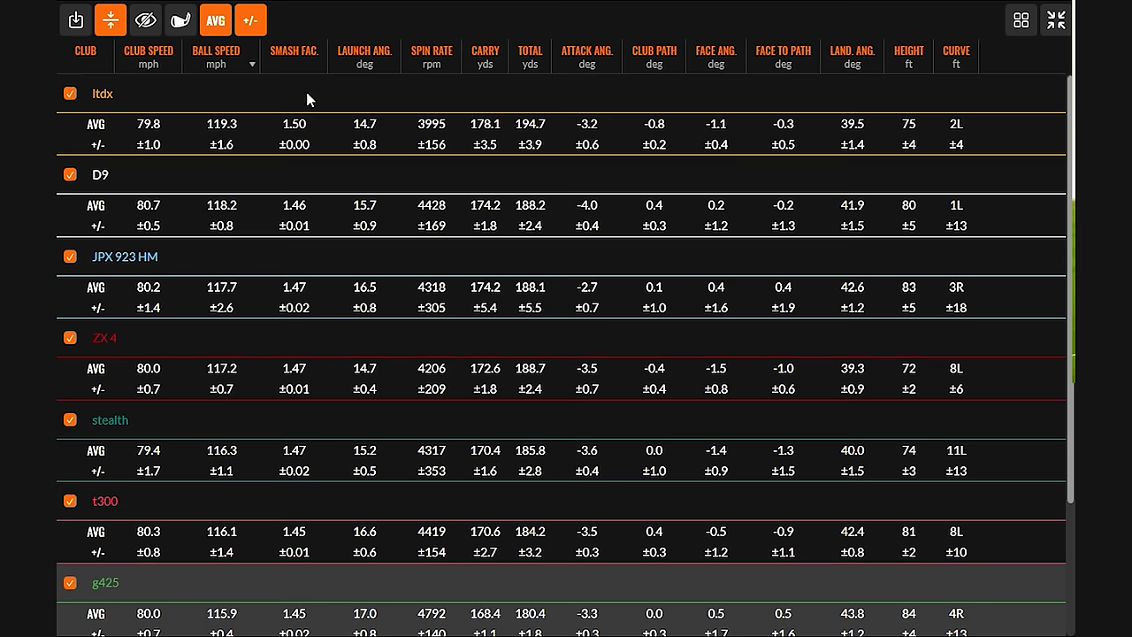
pyautogui.click(301, 60)
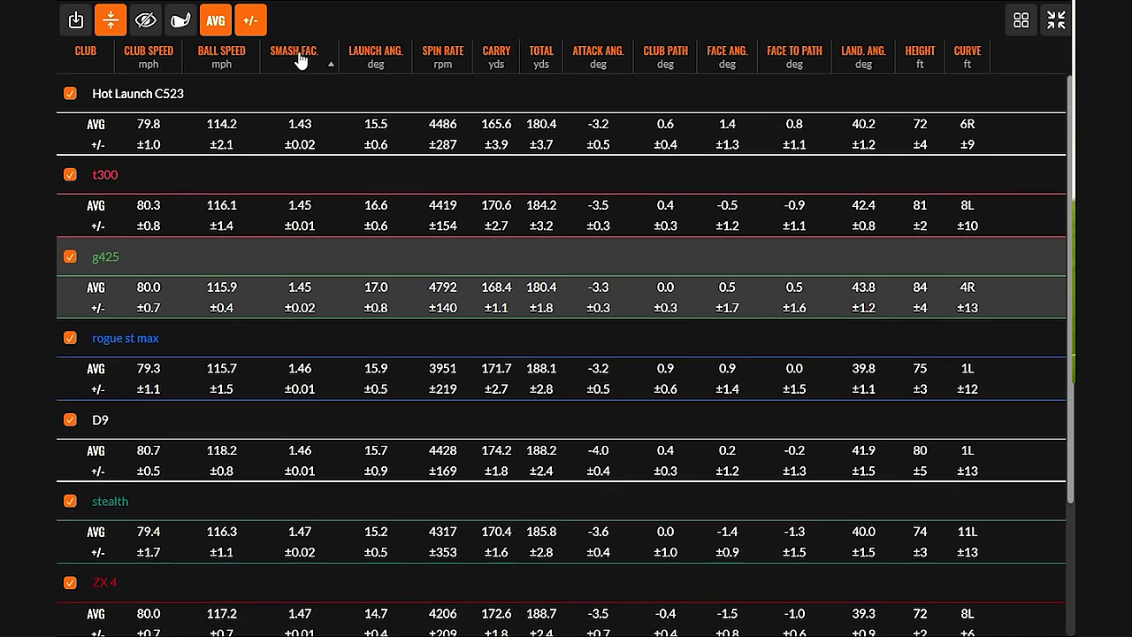
pyautogui.click(301, 60)
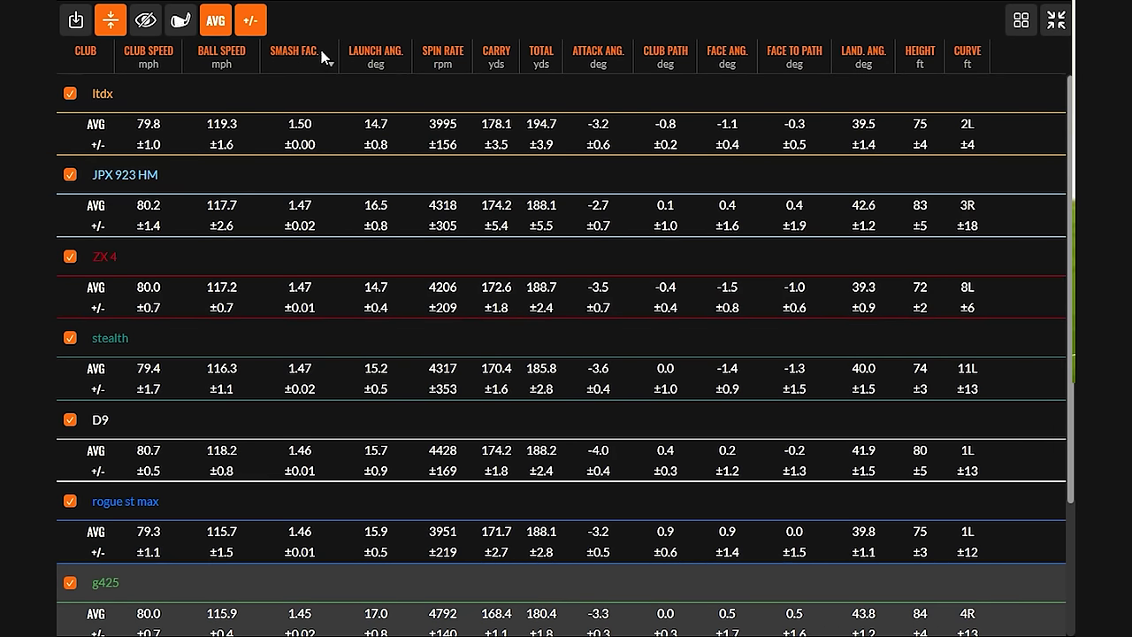
# Step: Sort the club table by launch angle, lowest first, and re-sort it by landing angle, lowest first
pyautogui.click(385, 71)
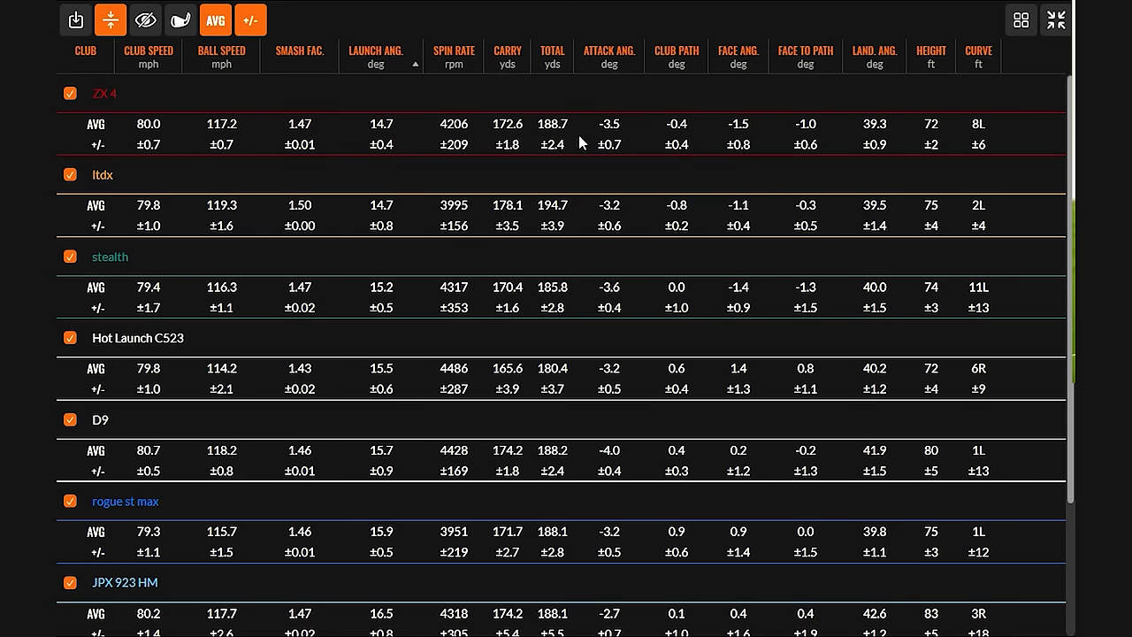
pyautogui.click(878, 64)
pyautogui.click(878, 63)
pyautogui.click(882, 68)
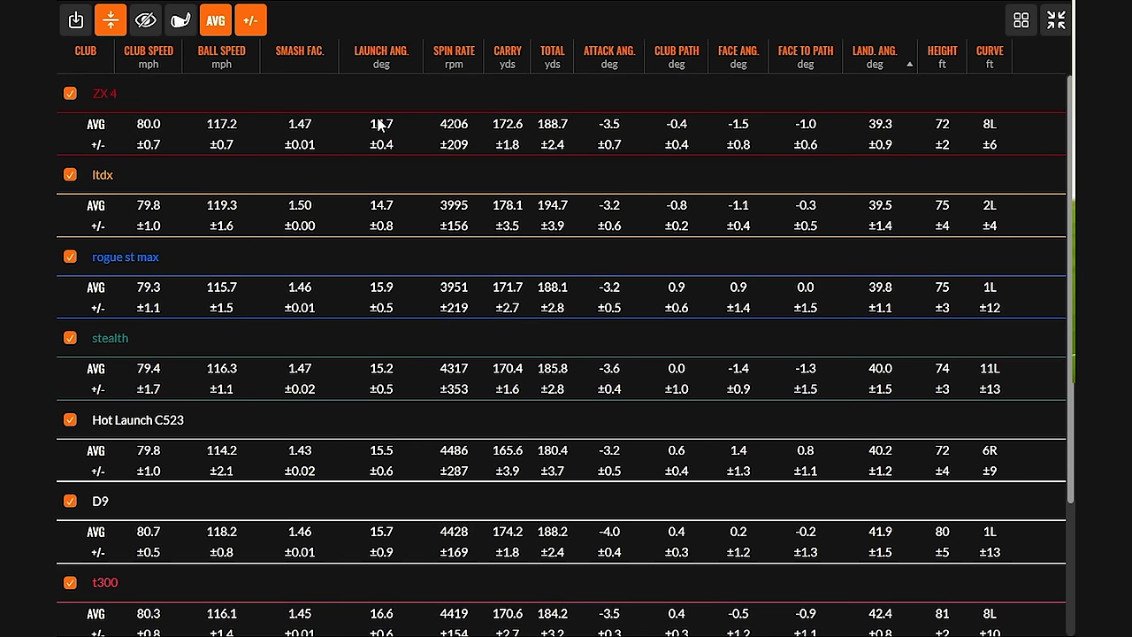
# Step: Sort the club table by spin rate, lowest first, and review the clubs down to the end of the list
pyautogui.click(447, 68)
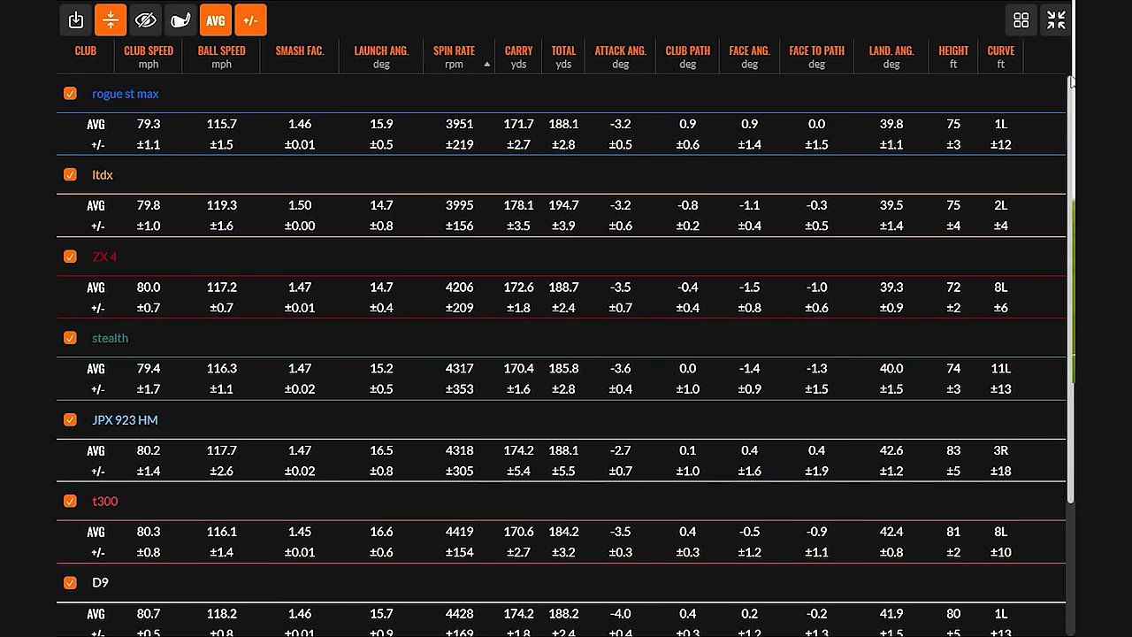
pyautogui.scroll(-2, 1071, 82)
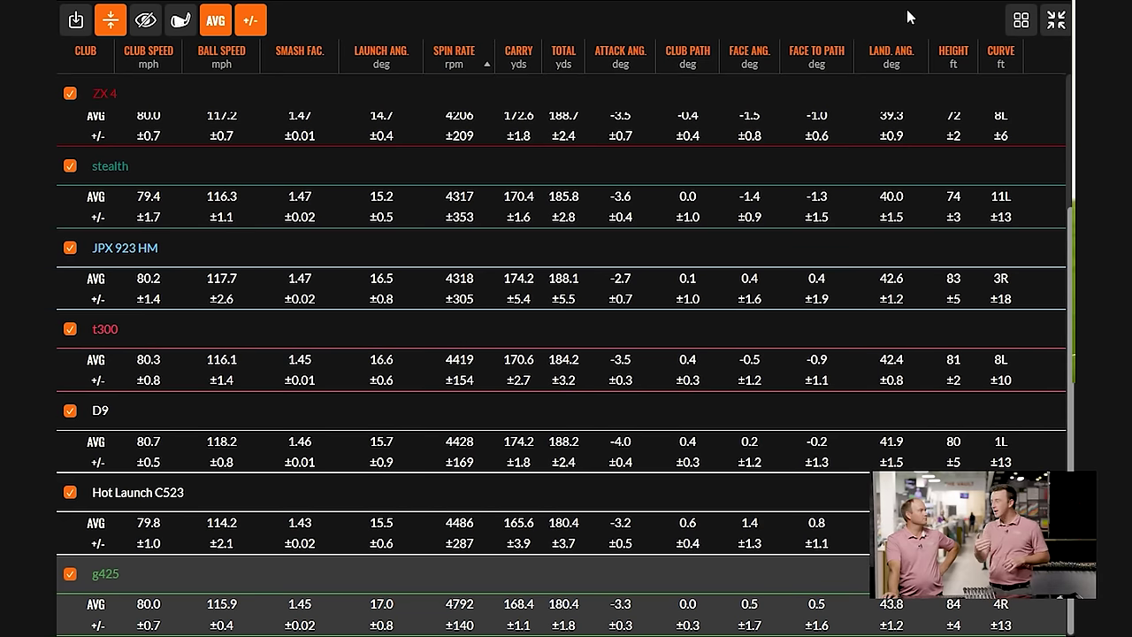
# Step: Compare the shot patterns of all clubs in the dispersion view and return to the table view
pyautogui.click(1020, 20)
pyautogui.click(831, 101)
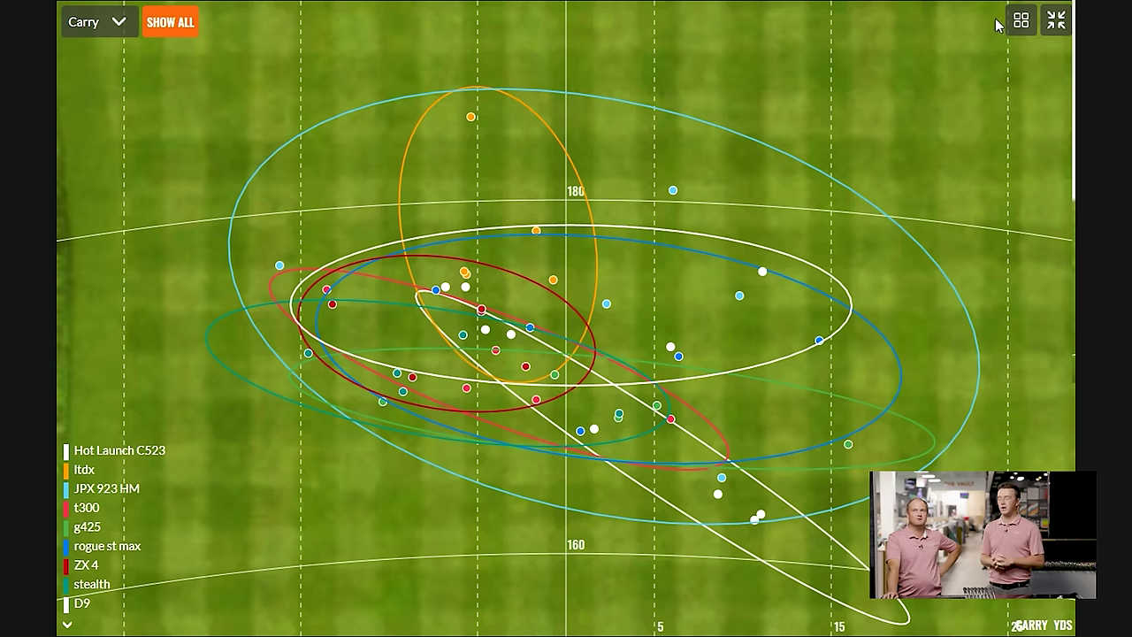
pyautogui.click(1022, 20)
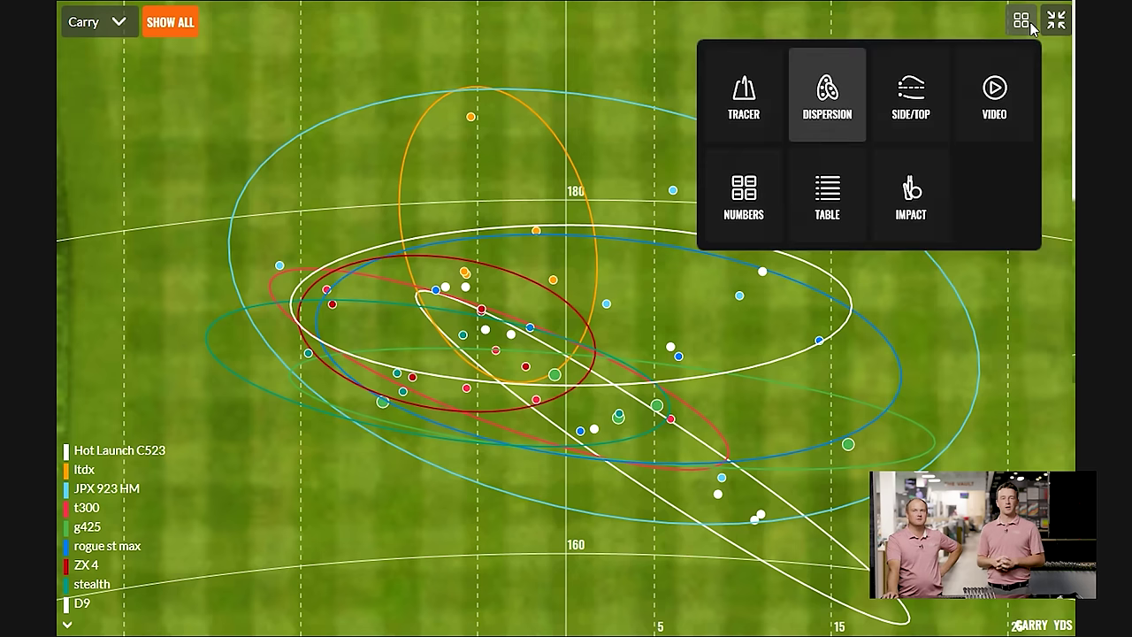
pyautogui.click(851, 203)
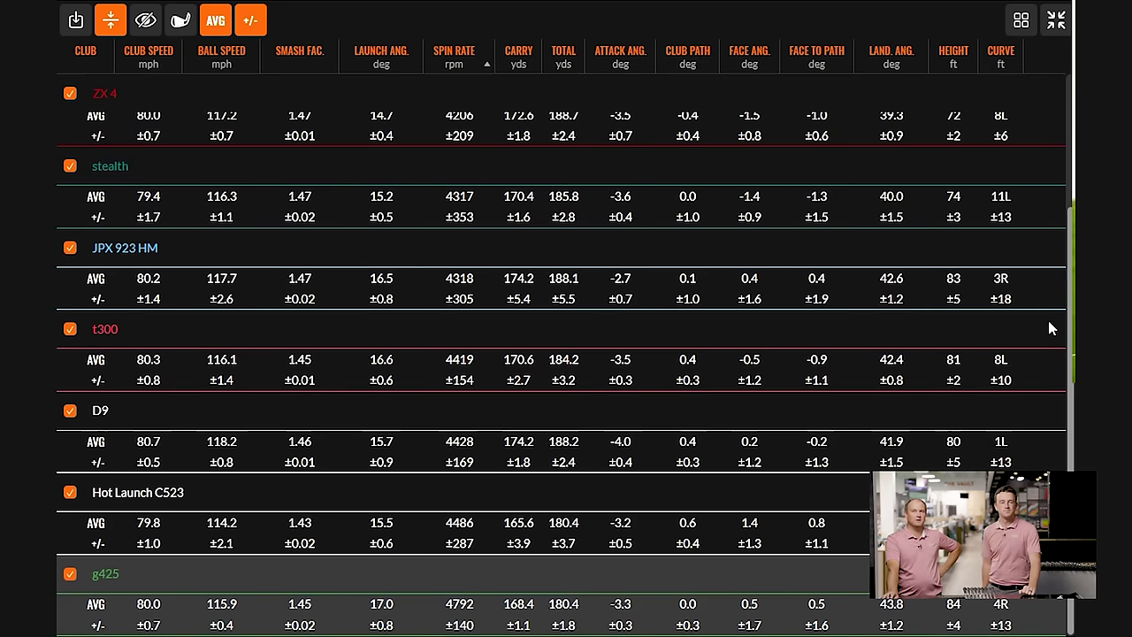
# Step: Look through the clubs ordered by spin rate and re-sort the table by carry distance, longest first
pyautogui.scroll(1, 1066, 228)
pyautogui.scroll(1, 1066, 228)
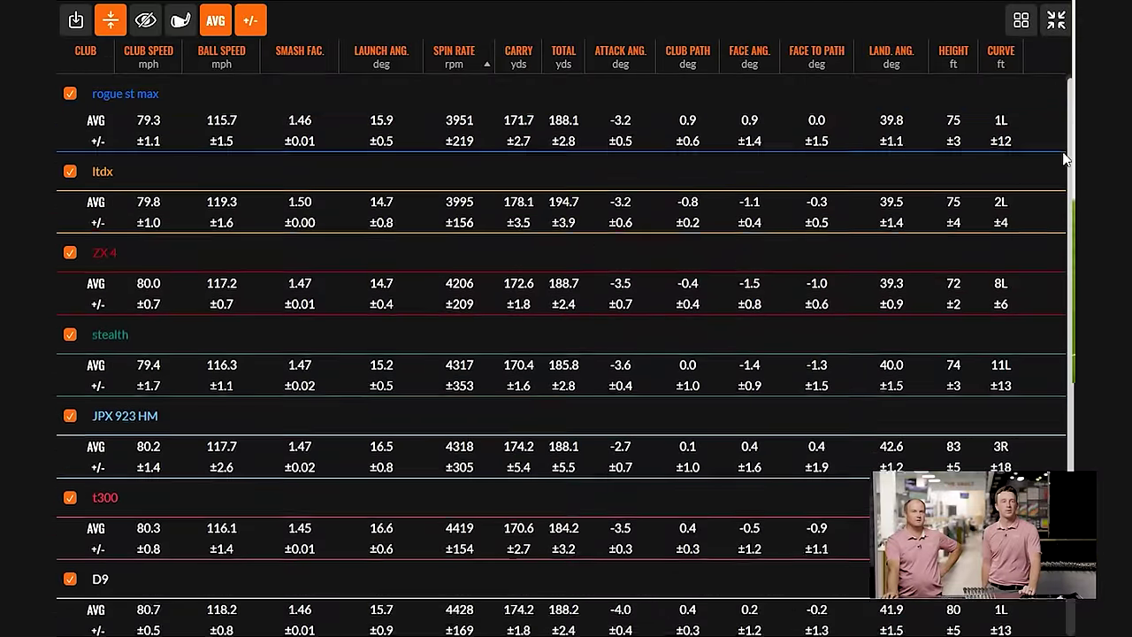
pyautogui.scroll(-2, 1070, 96)
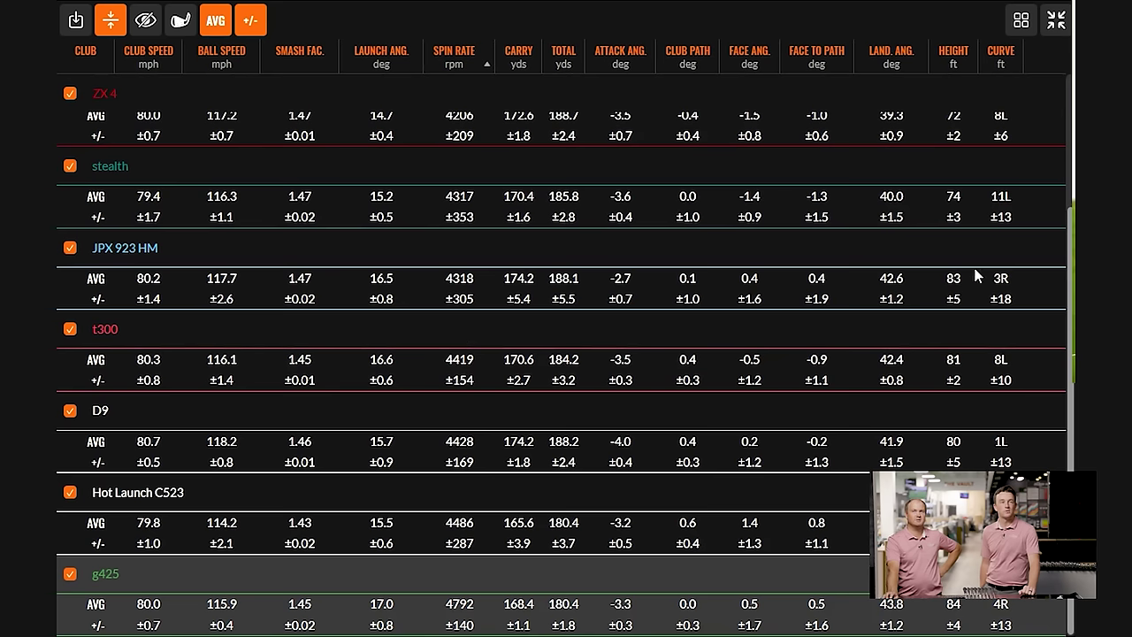
pyautogui.scroll(2, 1068, 227)
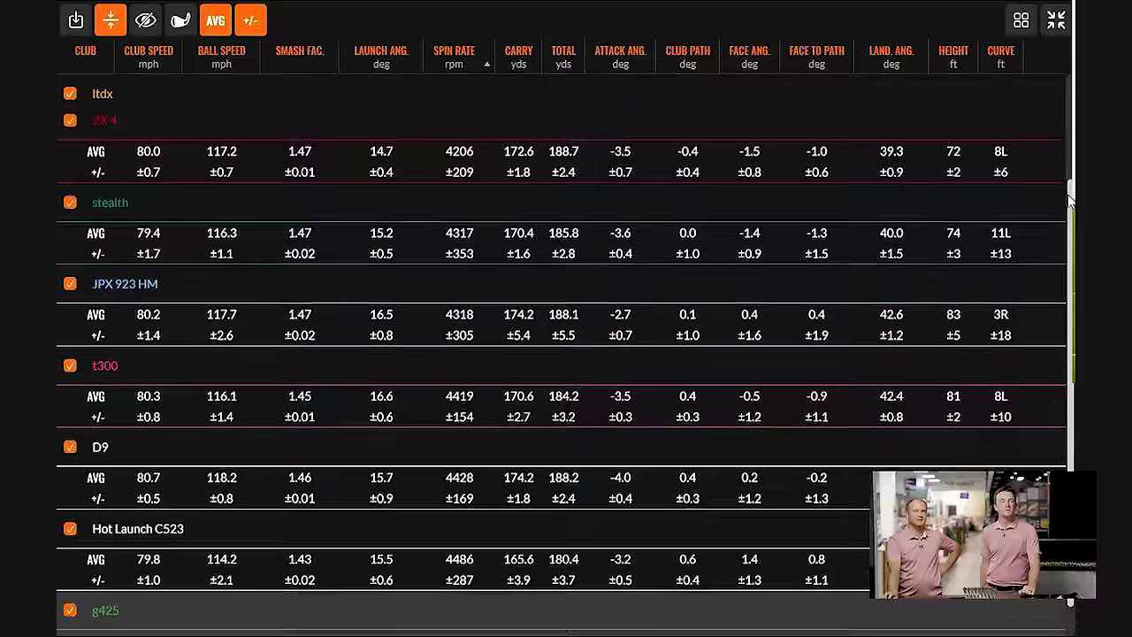
pyautogui.scroll(1, 1058, 97)
pyautogui.scroll(-3, 1070, 327)
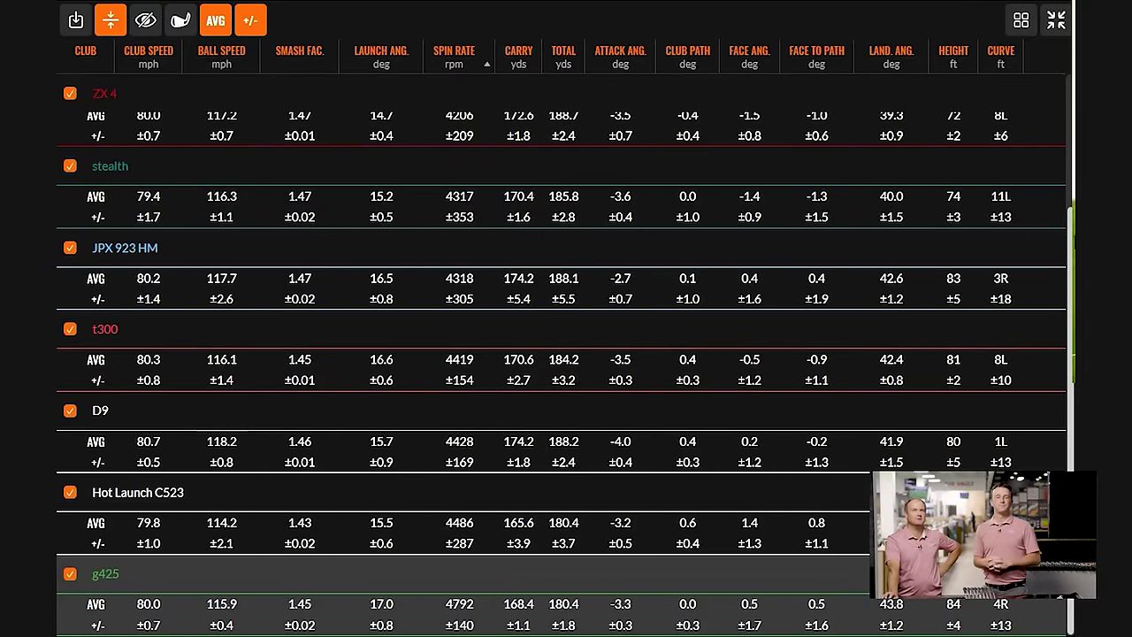
pyautogui.scroll(2, 1066, 97)
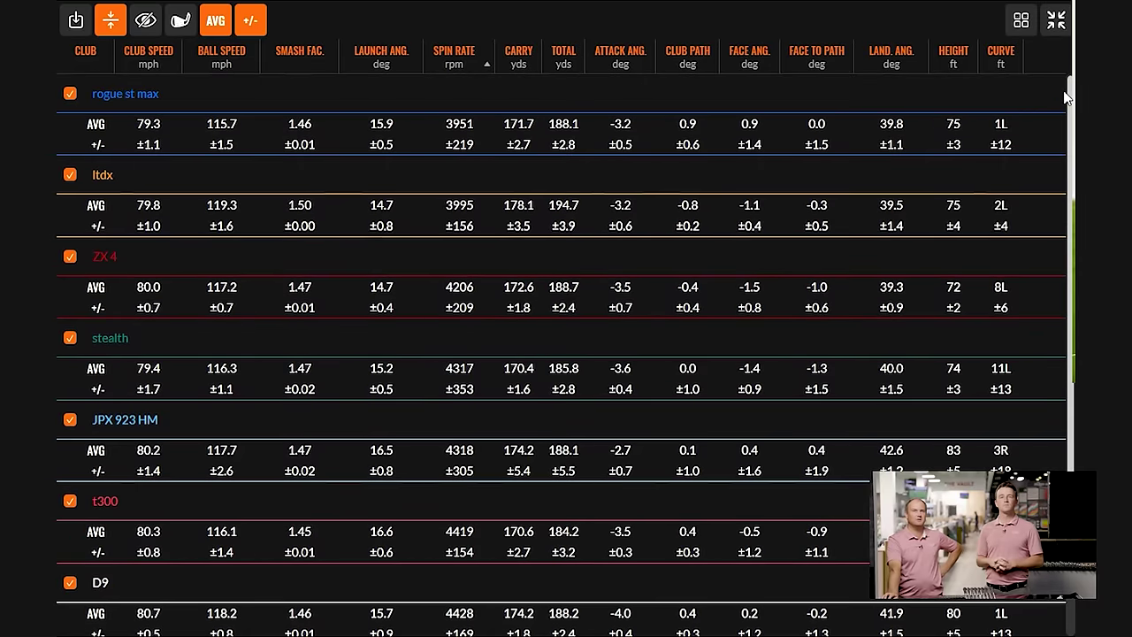
pyautogui.click(510, 58)
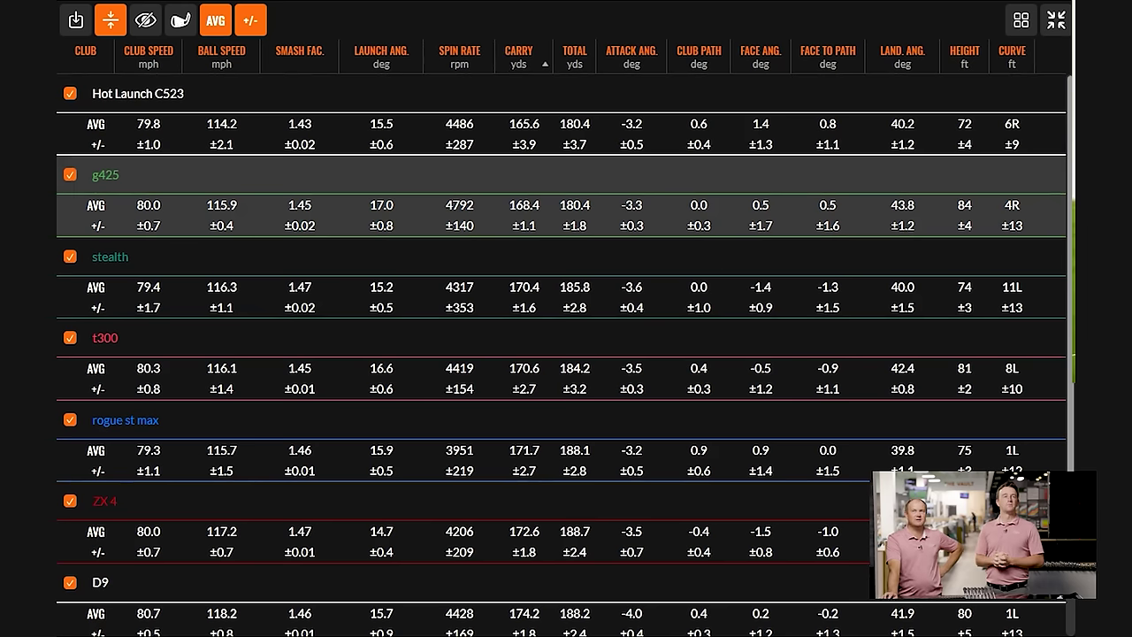
pyautogui.click(526, 64)
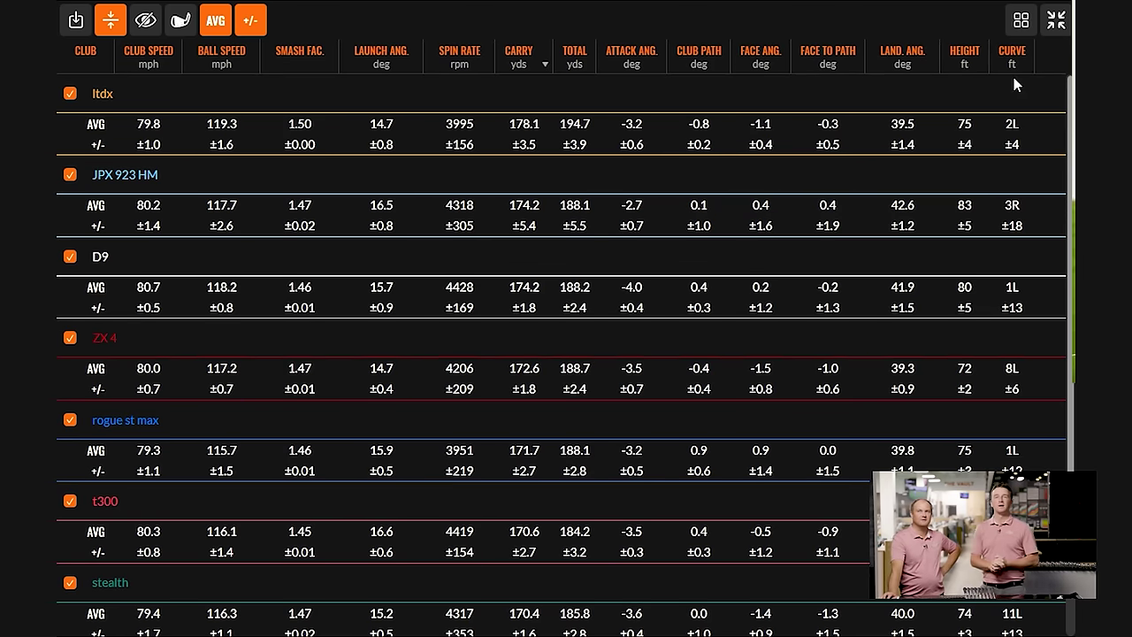
# Step: Examine the full carry-sorted table, comparing the averages and deviations of the longest and shortest clubs
pyautogui.scroll(-3, 1068, 181)
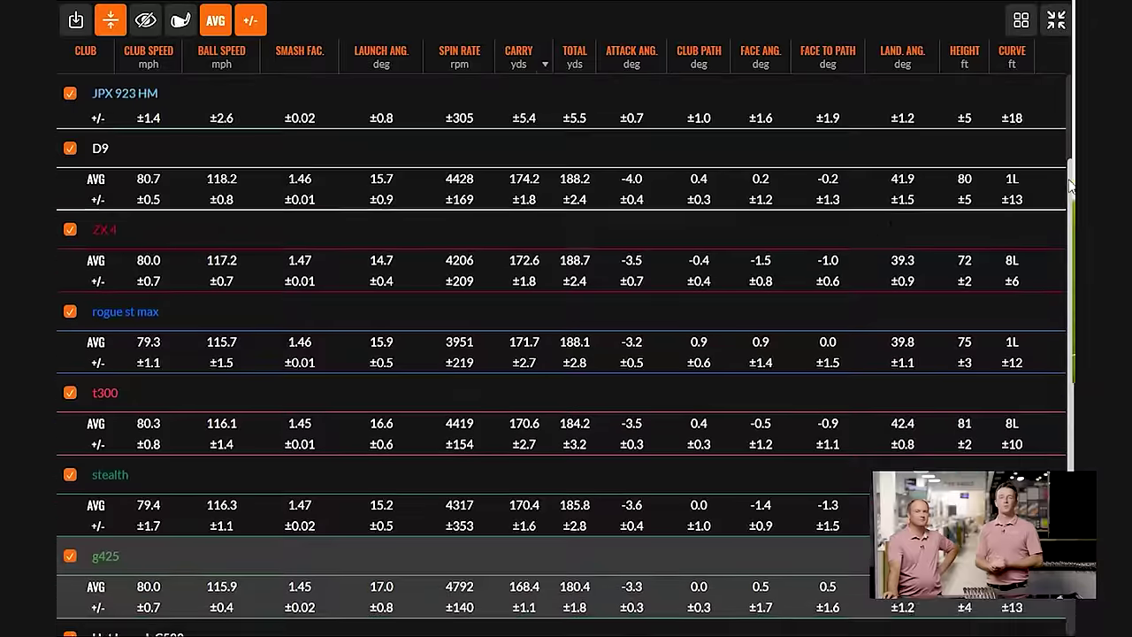
pyautogui.scroll(-2, 1069, 182)
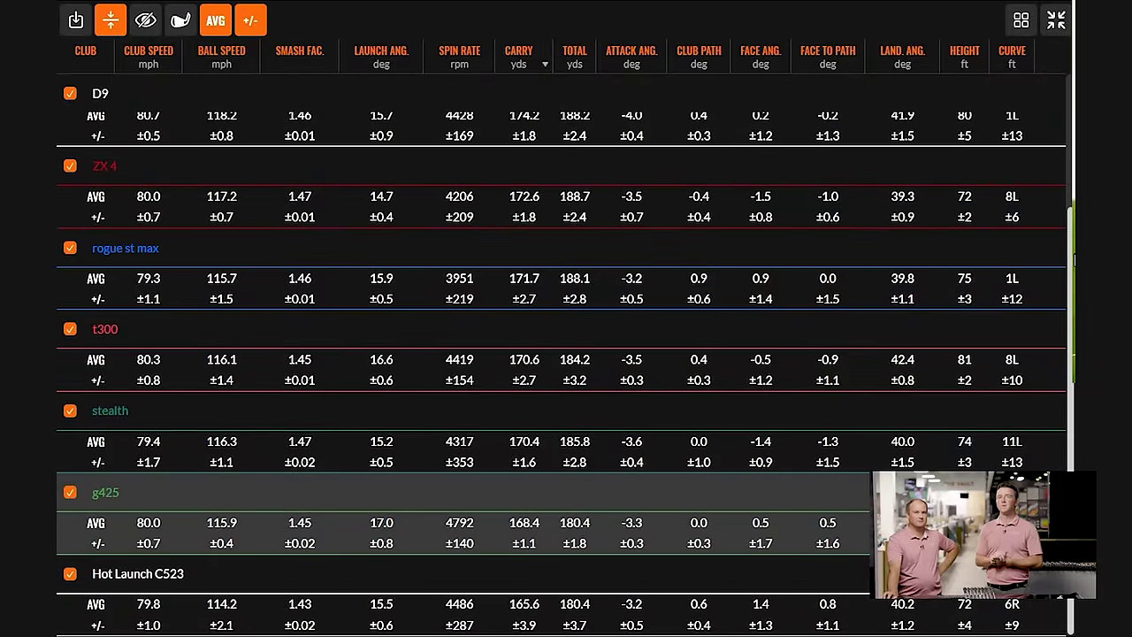
pyautogui.scroll(1, 1073, 252)
pyautogui.scroll(-1, 1072, 246)
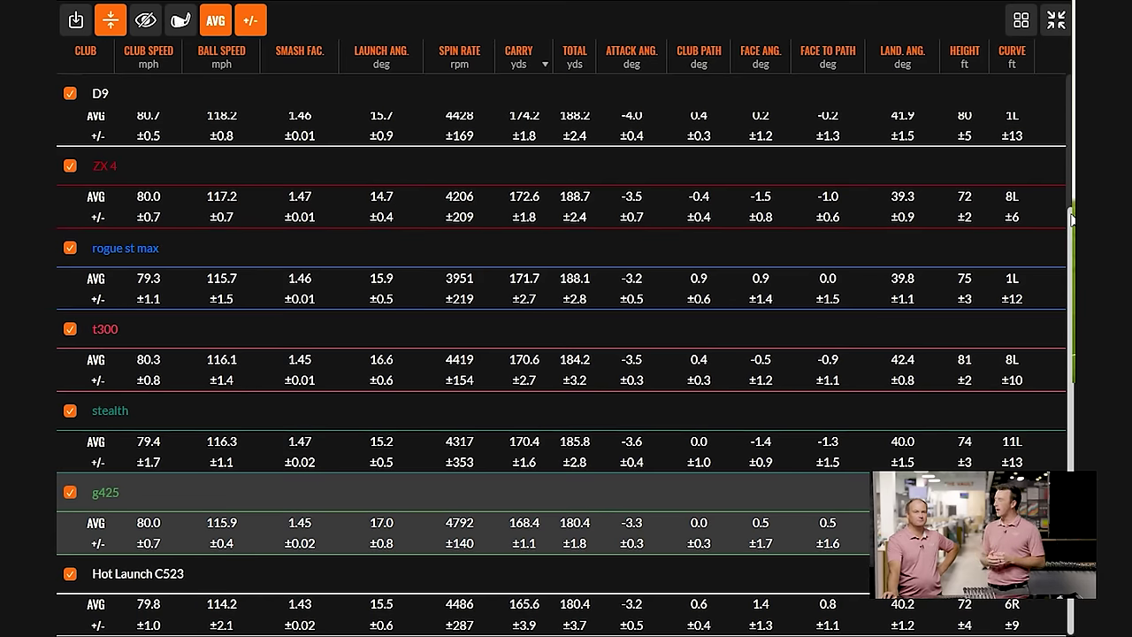
pyautogui.scroll(4, 1072, 241)
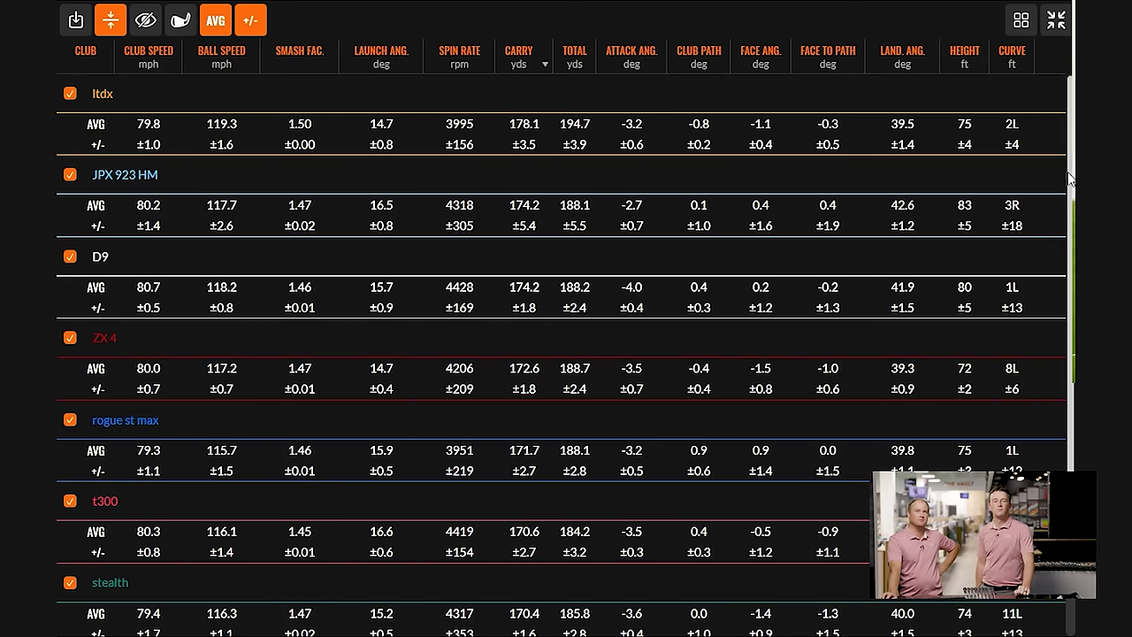
pyautogui.scroll(-1, 1065, 252)
pyautogui.scroll(-1, 1066, 253)
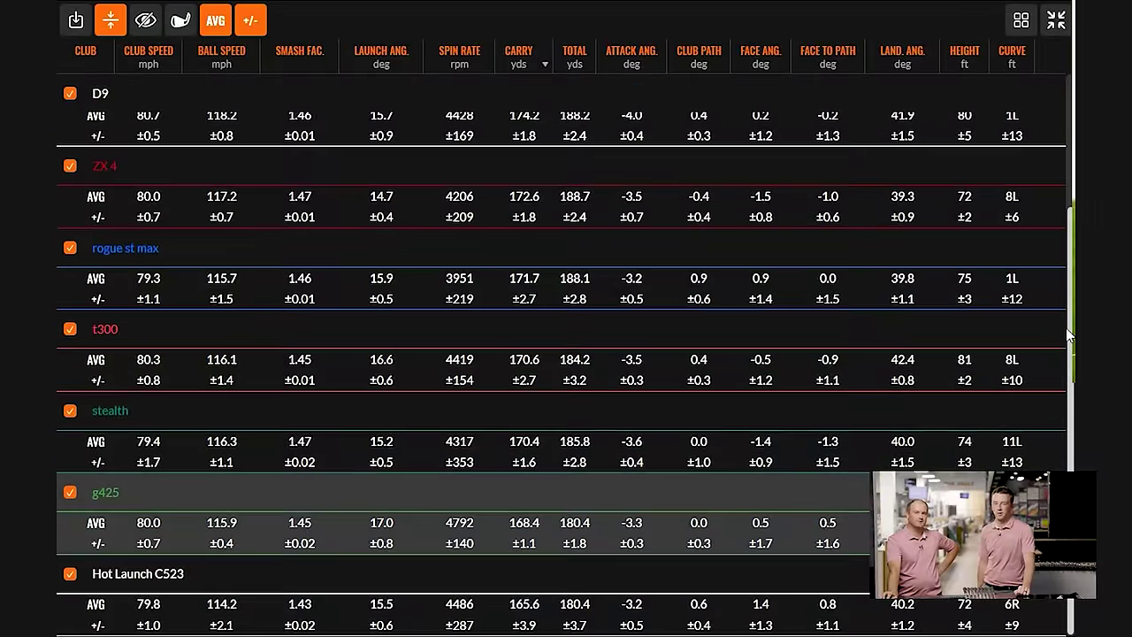
pyautogui.scroll(2, 1070, 297)
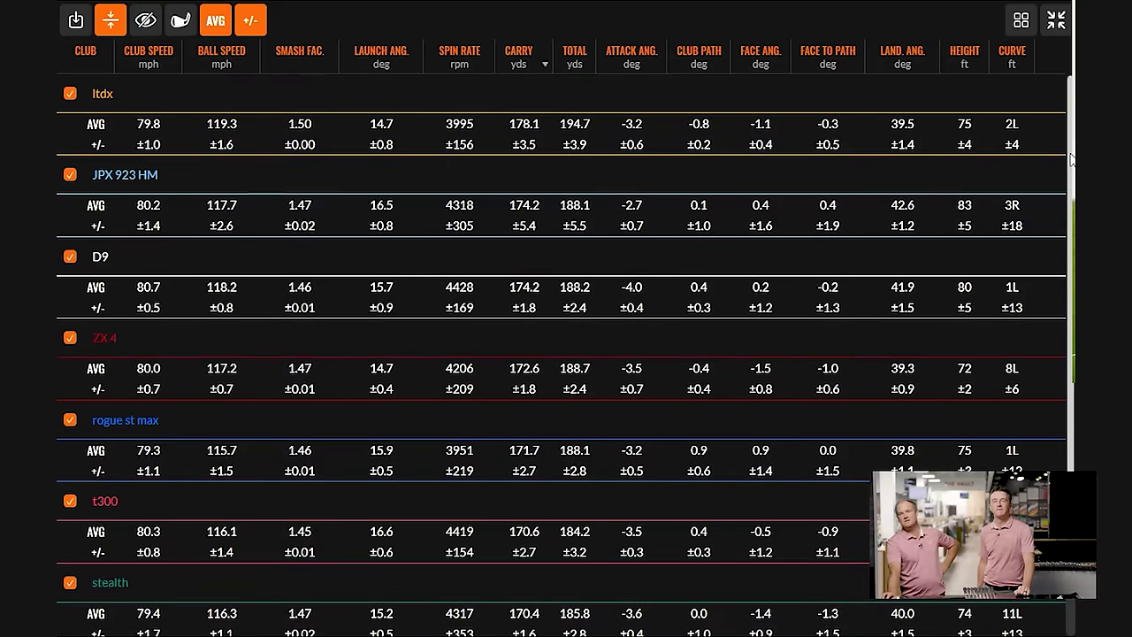
pyautogui.scroll(-2, 1070, 192)
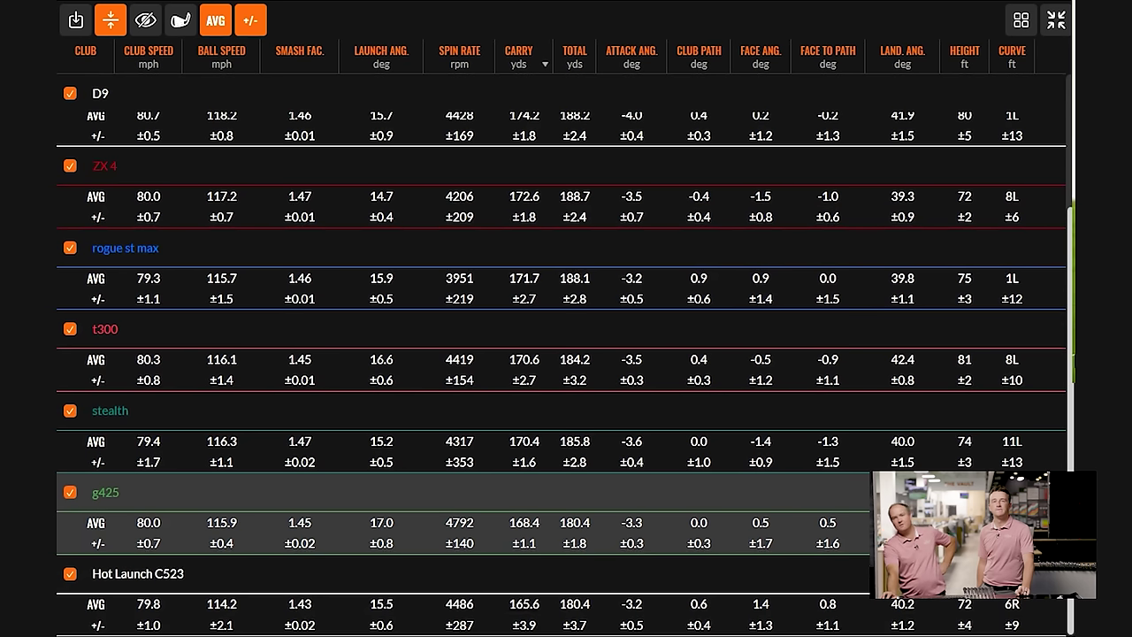
pyautogui.scroll(2, 1070, 159)
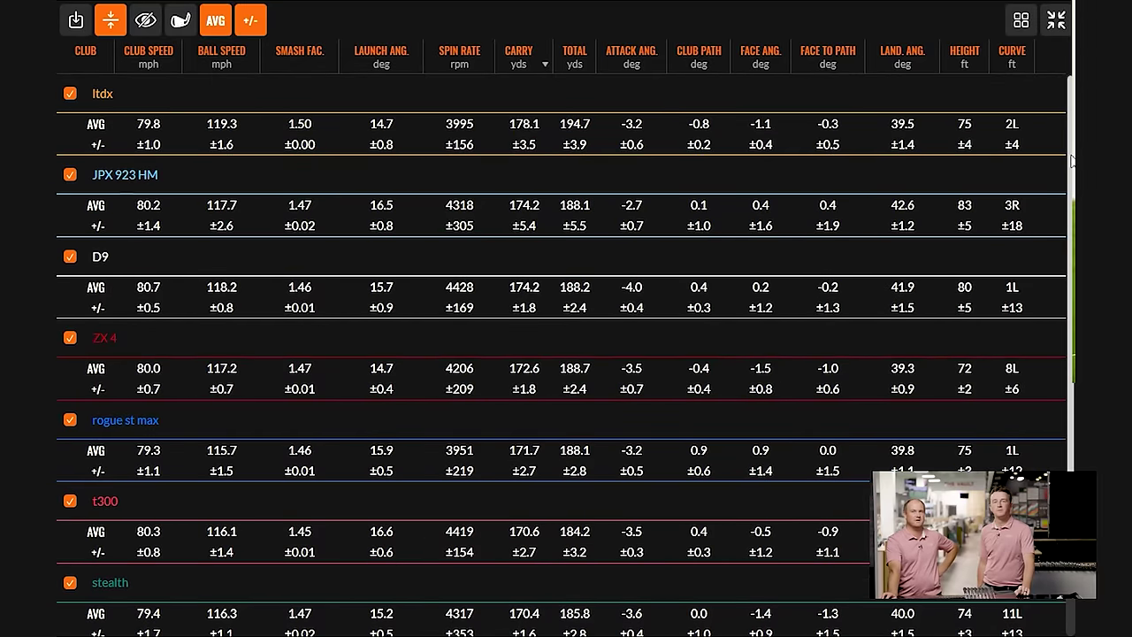
pyautogui.scroll(-2, 1070, 159)
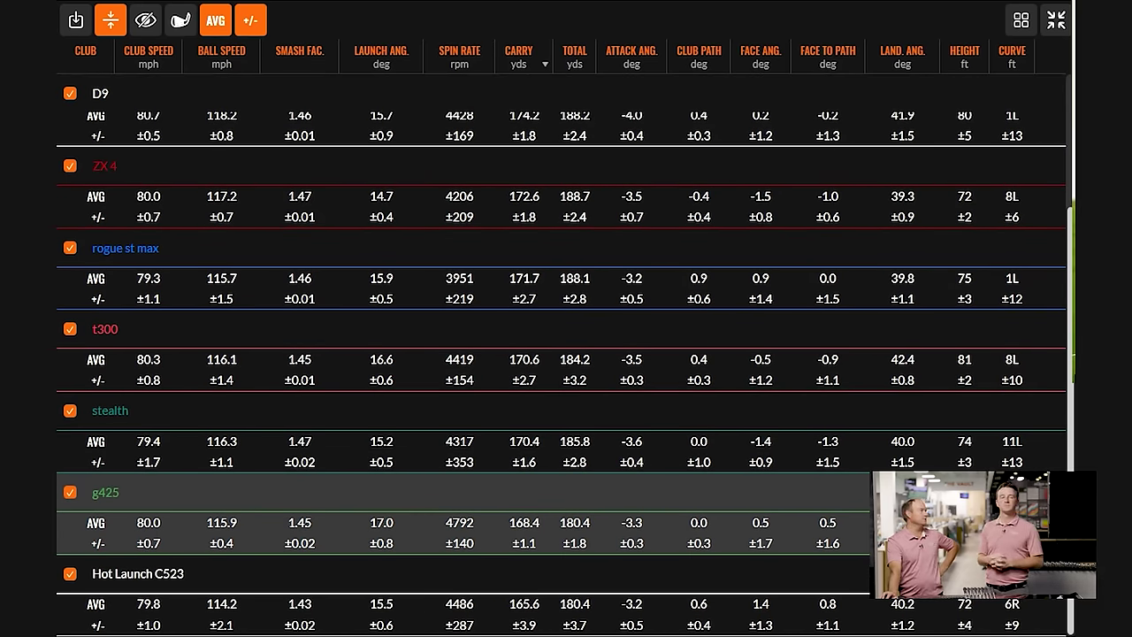
pyautogui.scroll(2, 1069, 152)
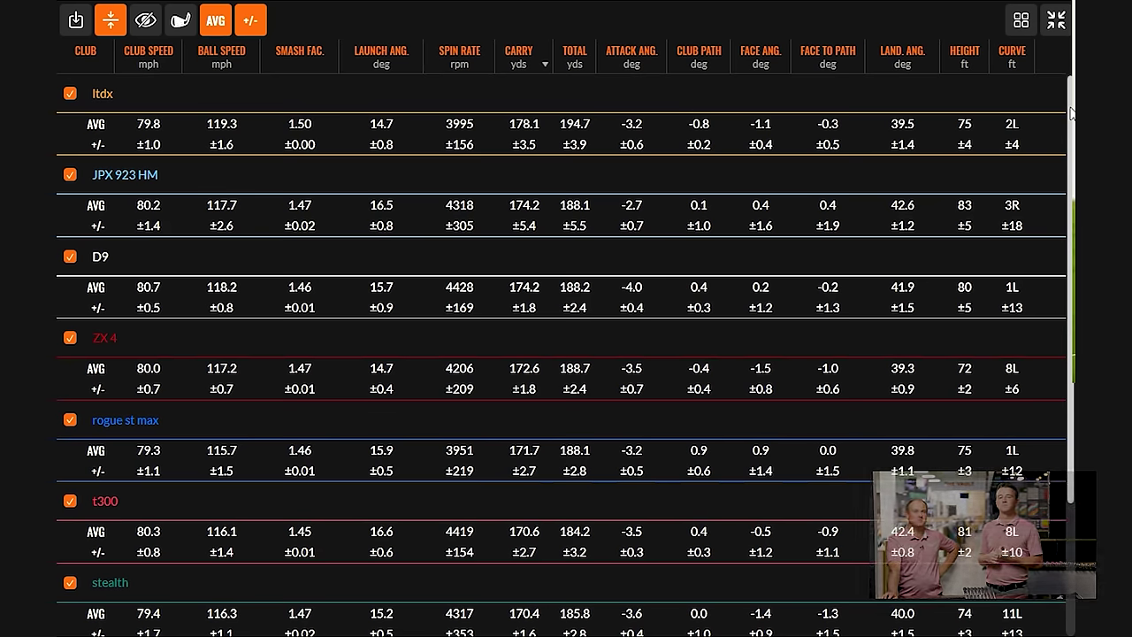
pyautogui.scroll(-2, 1070, 124)
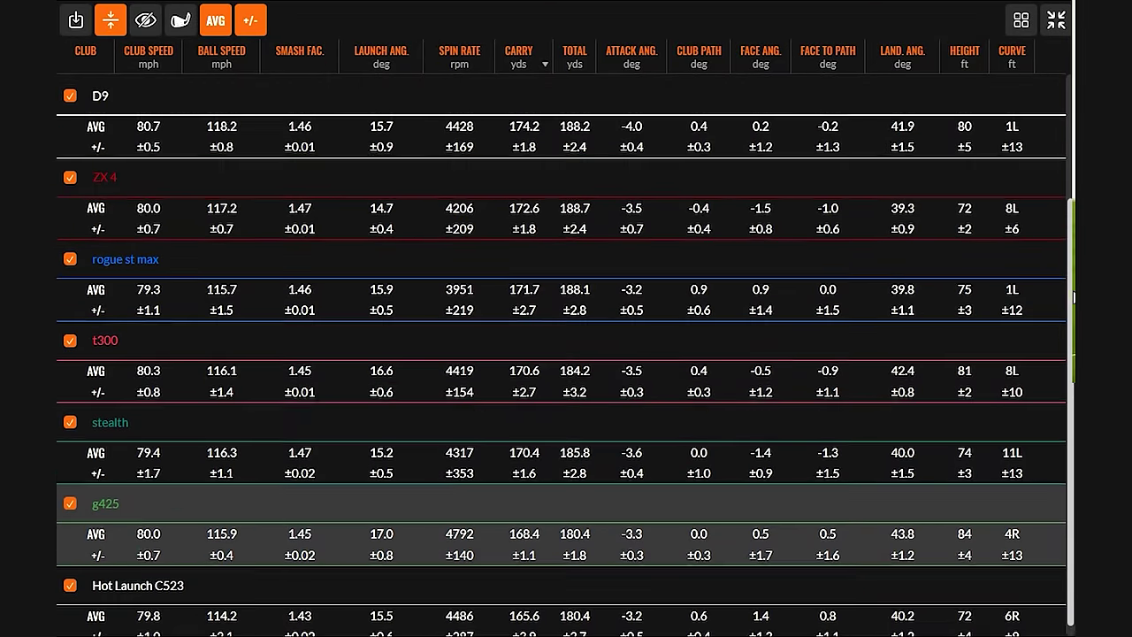
pyautogui.scroll(2, 1067, 328)
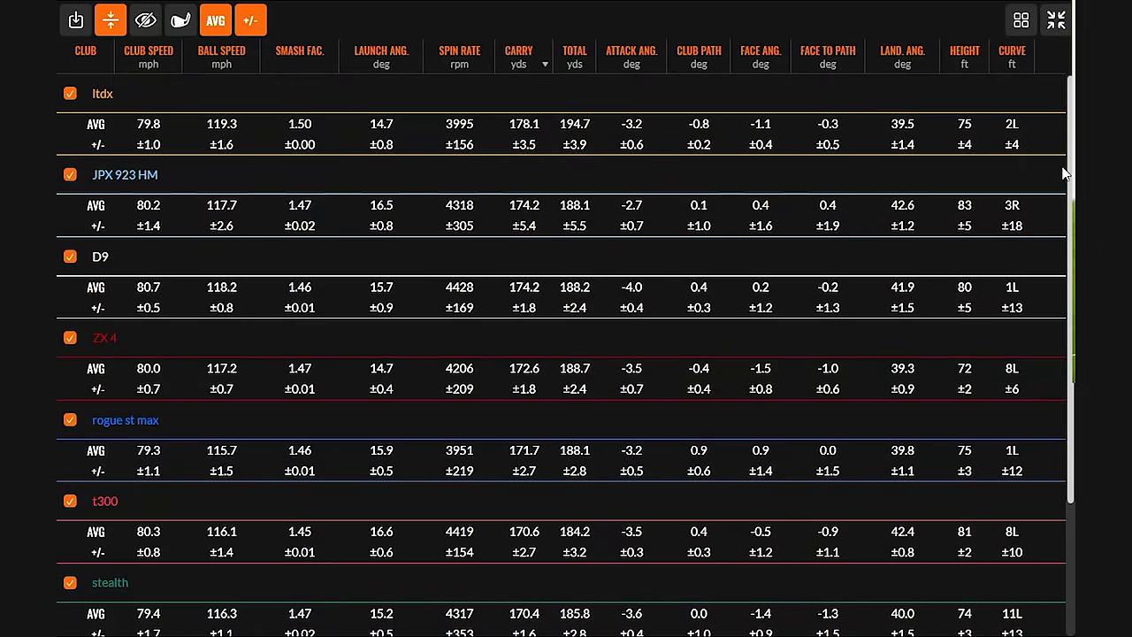
pyautogui.scroll(-1, 1066, 232)
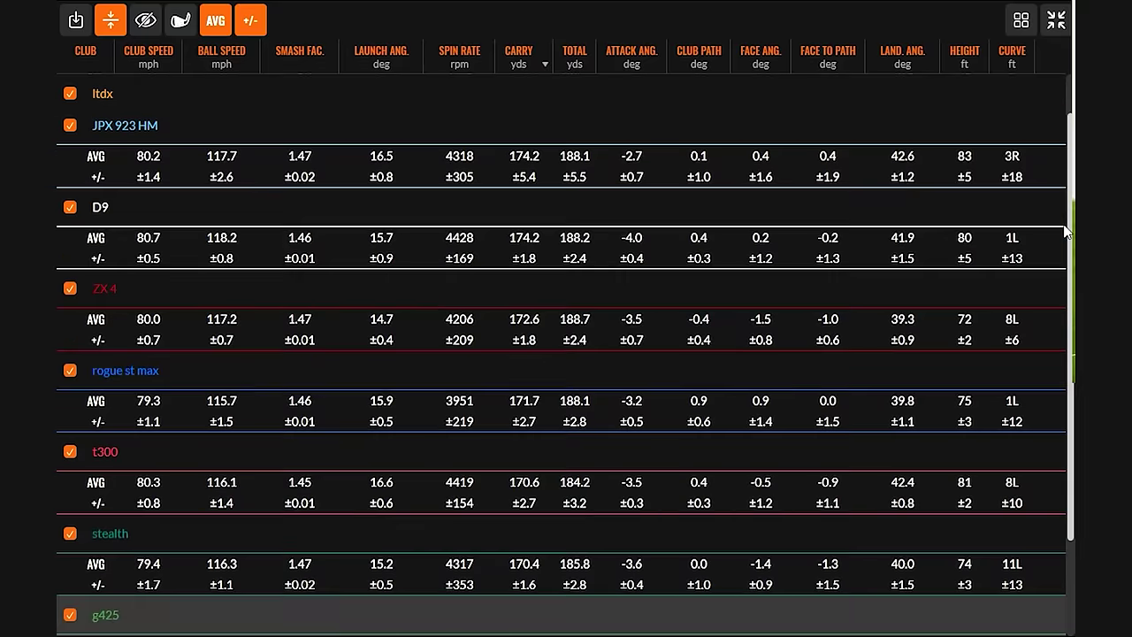
pyautogui.scroll(-2, 1066, 232)
pyautogui.scroll(2, 1066, 232)
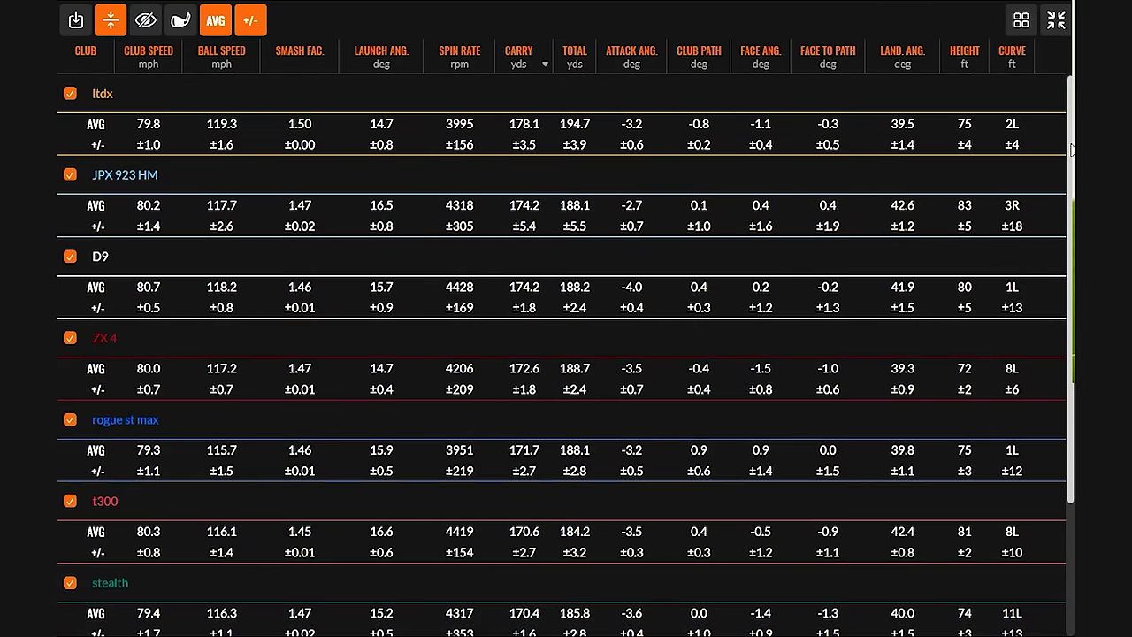
# Step: Switch back to the dispersion view to examine the carry dispersion ellipses of all nine clubs
pyautogui.click(1021, 20)
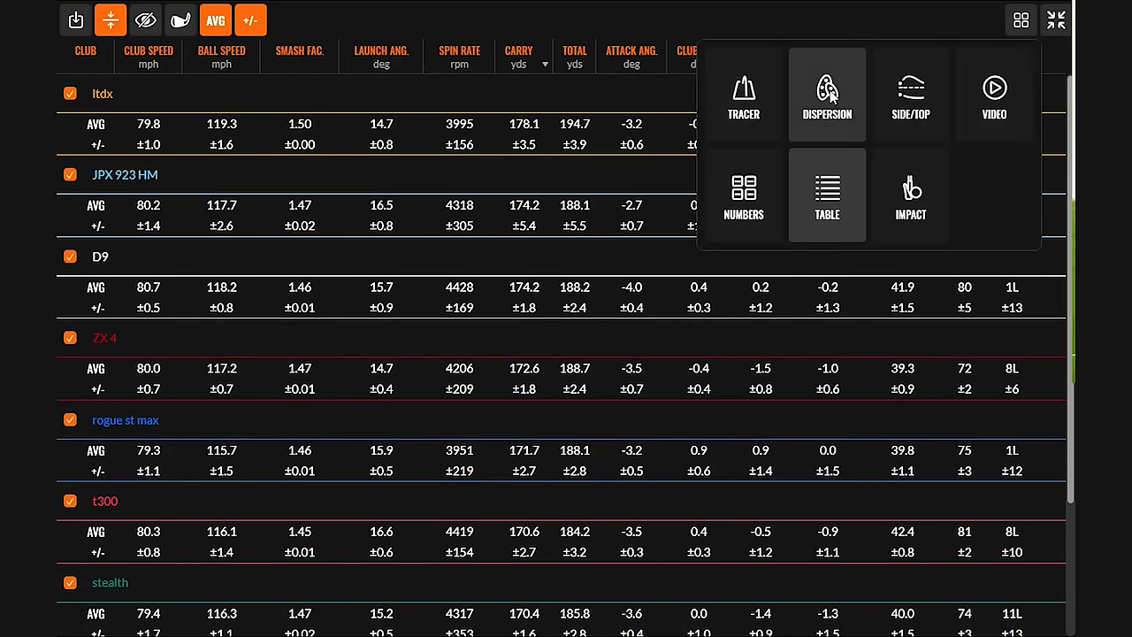
pyautogui.click(829, 88)
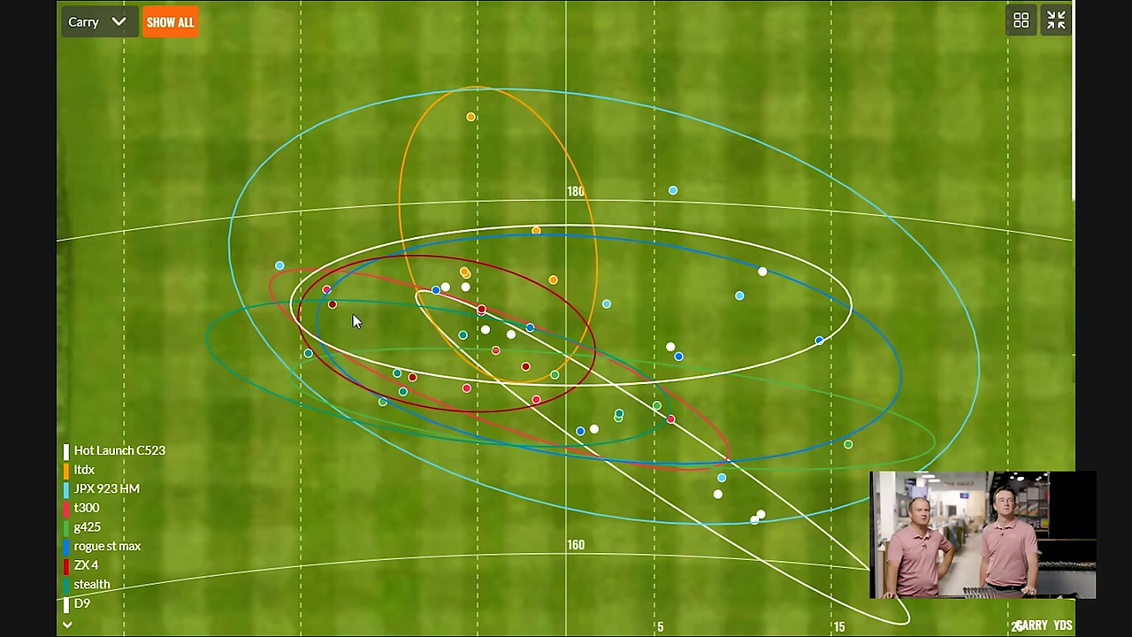